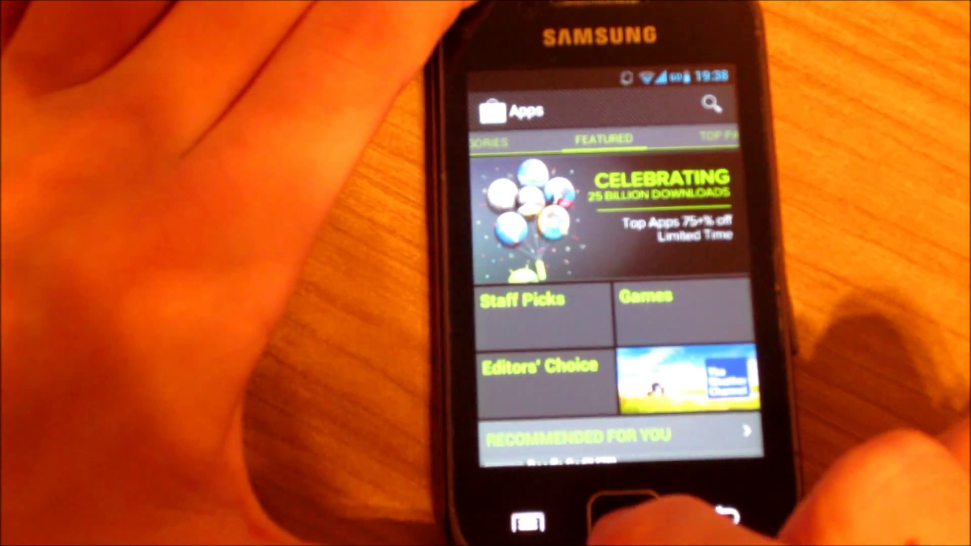
# Step: Return home, flip between home screen pages, and browse the installed apps in the app drawer
pyautogui.press('Home')
pyautogui.moveTo(668, 326); pyautogui.dragTo(546, 327)
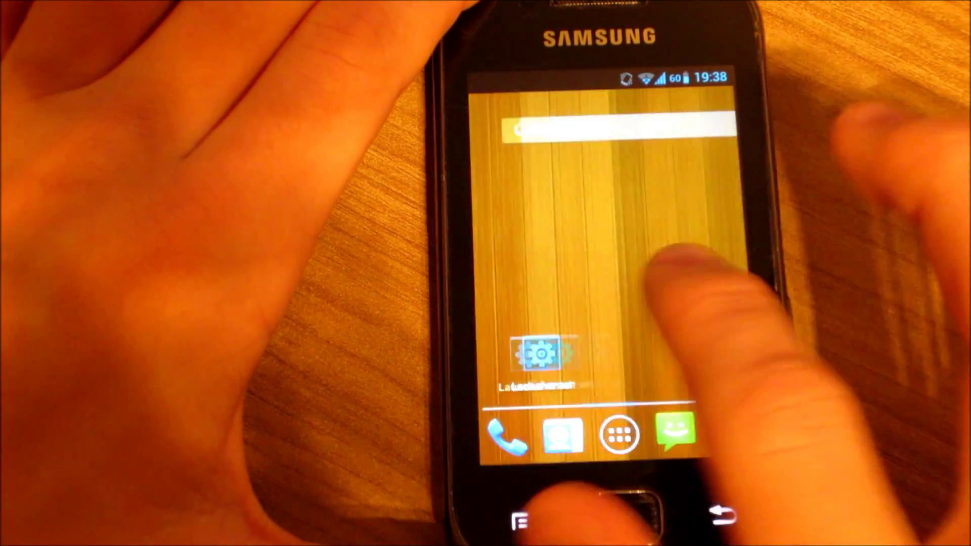
pyautogui.moveTo(668, 319)
pyautogui.mouseDown()
pyautogui.moveTo(547, 319)
pyautogui.moveTo(683, 326)
pyautogui.mouseUp()
pyautogui.click(619, 435)
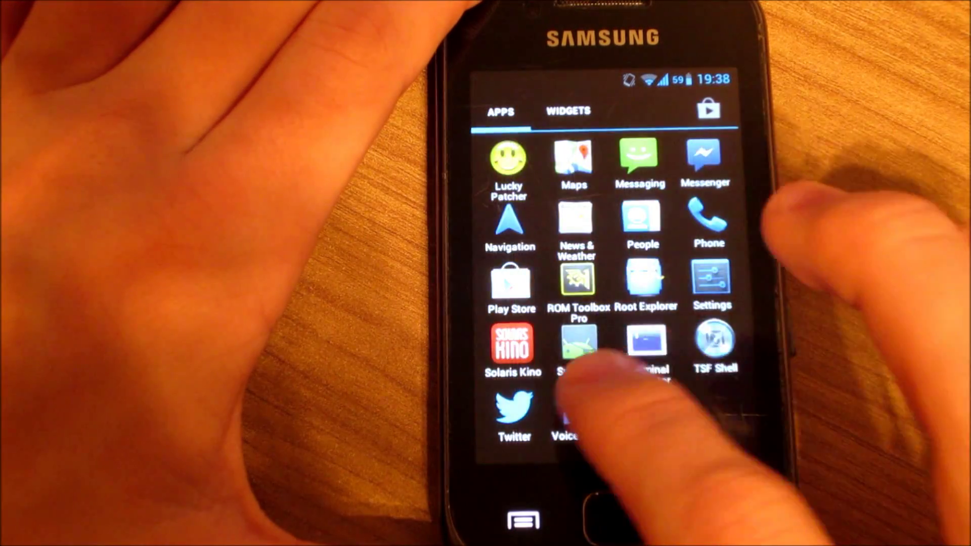
pyautogui.moveTo(682, 379)
pyautogui.mouseDown()
pyautogui.moveTo(547, 379)
pyautogui.moveTo(682, 394)
pyautogui.mouseUp()
pyautogui.moveTo(516, 425)
pyautogui.mouseDown()
pyautogui.moveTo(725, 345)
pyautogui.moveTo(546, 349)
pyautogui.mouseUp()
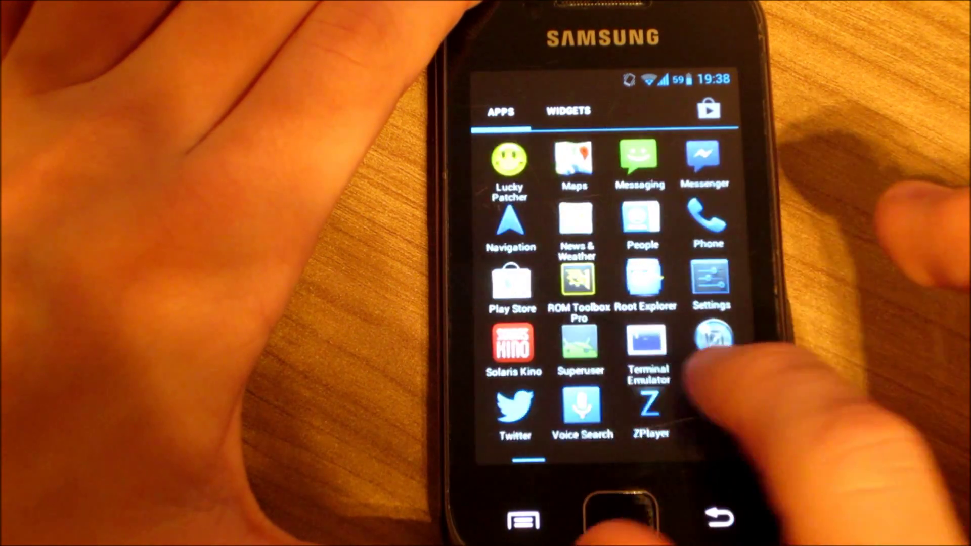
# Step: Page through the Widgets list and drag Photo Gallery and power control widgets onto the home screen
pyautogui.moveTo(717, 356); pyautogui.dragTo(547, 364)
pyautogui.moveTo(713, 341); pyautogui.dragTo(546, 342)
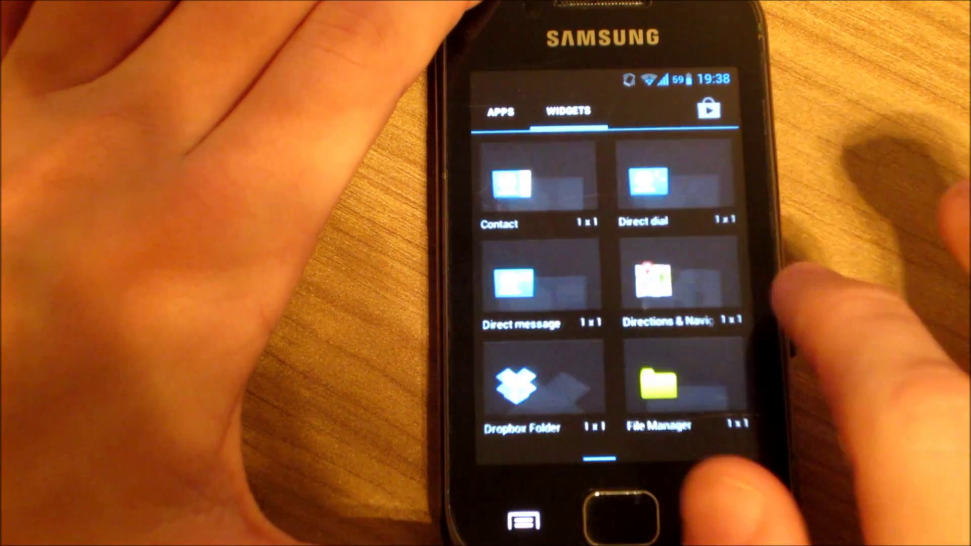
pyautogui.moveTo(720, 326); pyautogui.dragTo(546, 326)
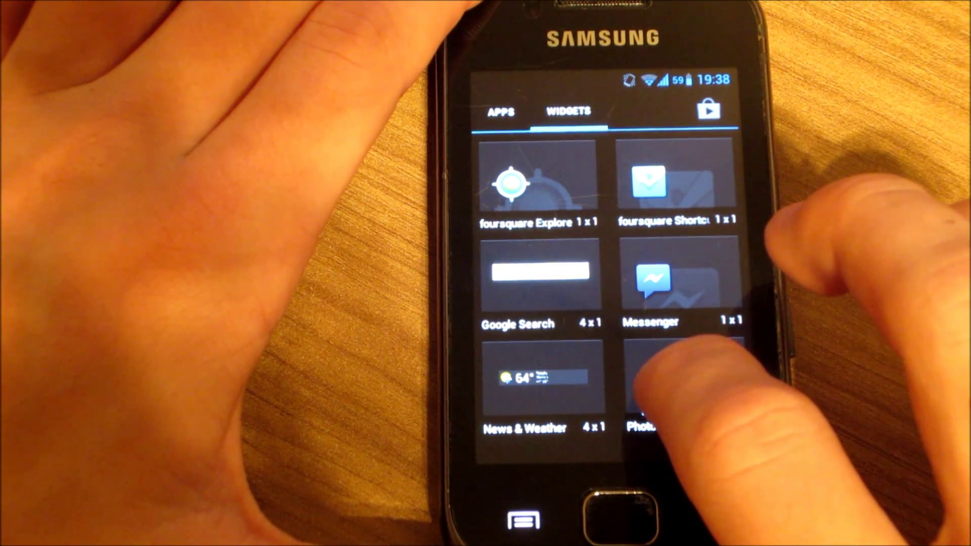
pyautogui.moveTo(649, 387); pyautogui.dragTo(531, 224)
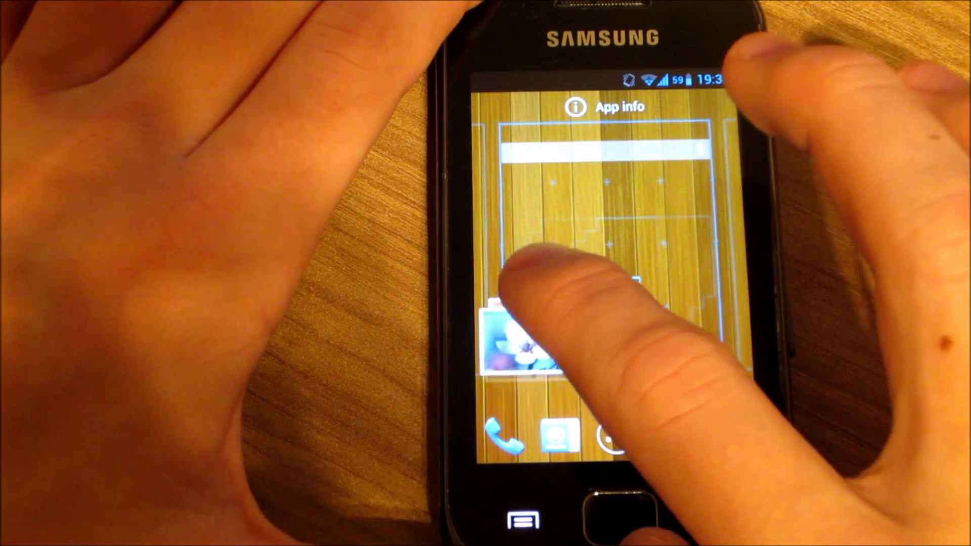
pyautogui.moveTo(531, 216); pyautogui.dragTo(553, 184)
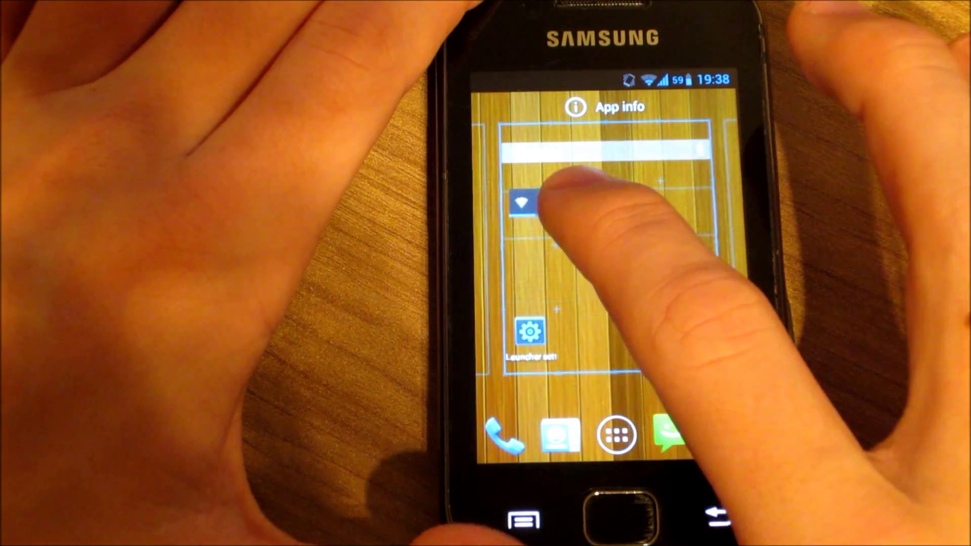
pyautogui.moveTo(653, 163); pyautogui.dragTo(600, 209)
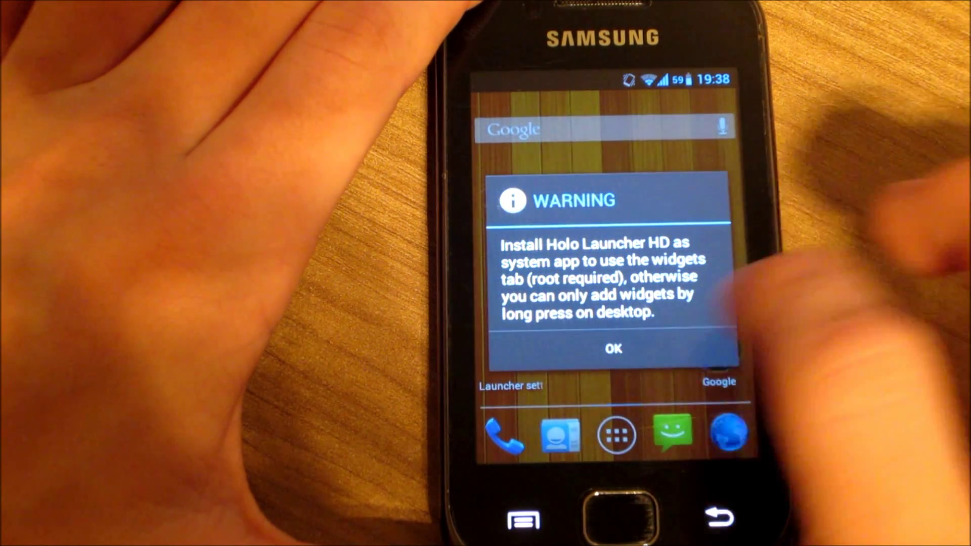
# Step: Dismiss the warning, then add Zplayer Small +Art from the desktop's Widgets menu on an empty page
pyautogui.click(600, 346)
pyautogui.moveTo(668, 197); pyautogui.dragTo(577, 197)
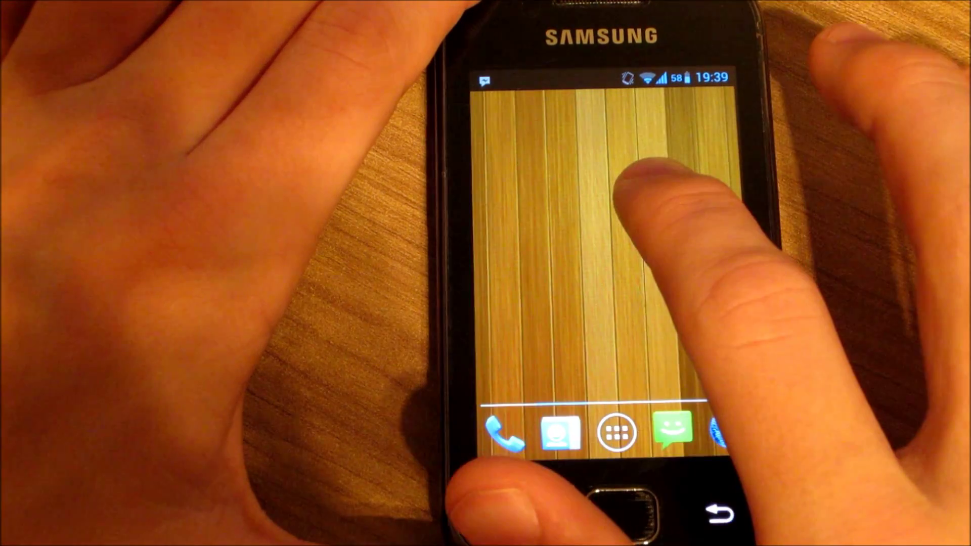
pyautogui.click(637, 170)
pyautogui.click(599, 321)
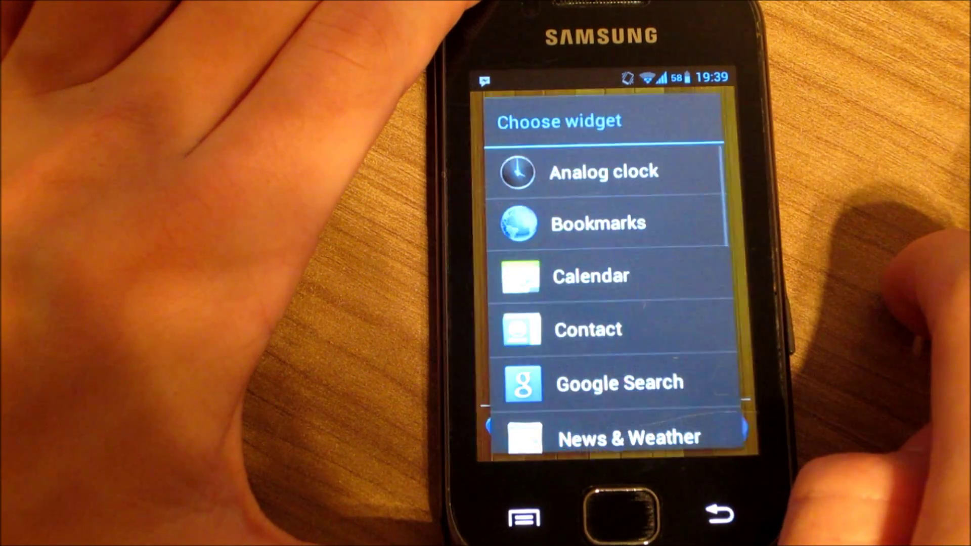
pyautogui.moveTo(660, 334); pyautogui.dragTo(713, 190)
pyautogui.click(645, 421)
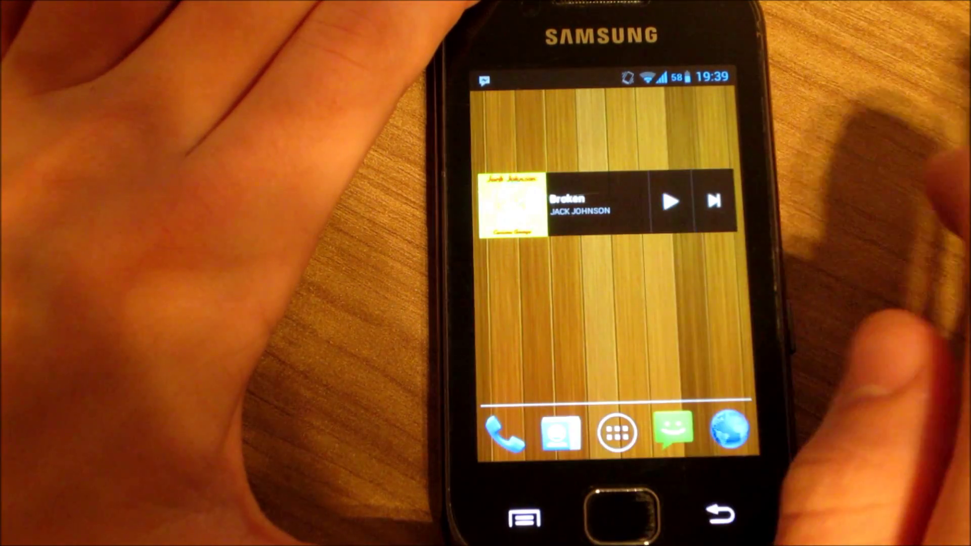
# Step: Play the song Broken and move the Zplayer widget into the main page's upper row
pyautogui.click(671, 201)
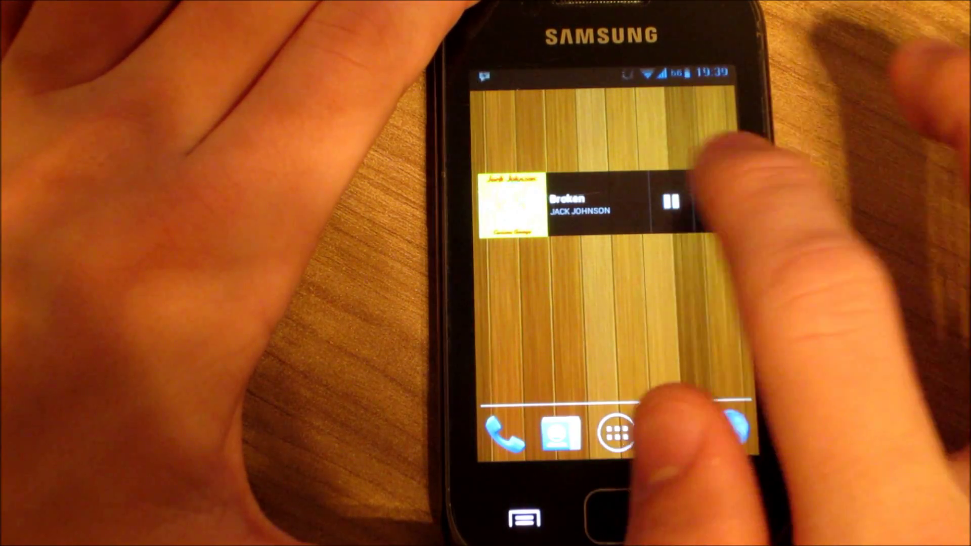
pyautogui.moveTo(630, 196); pyautogui.dragTo(713, 254)
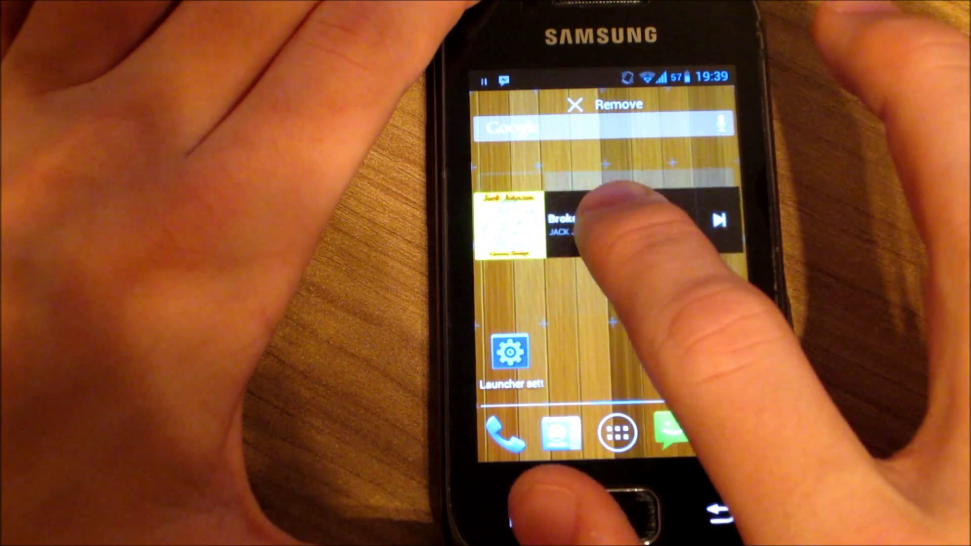
pyautogui.moveTo(717, 258)
pyautogui.mouseDown()
pyautogui.moveTo(630, 206)
pyautogui.moveTo(646, 364)
pyautogui.mouseUp()
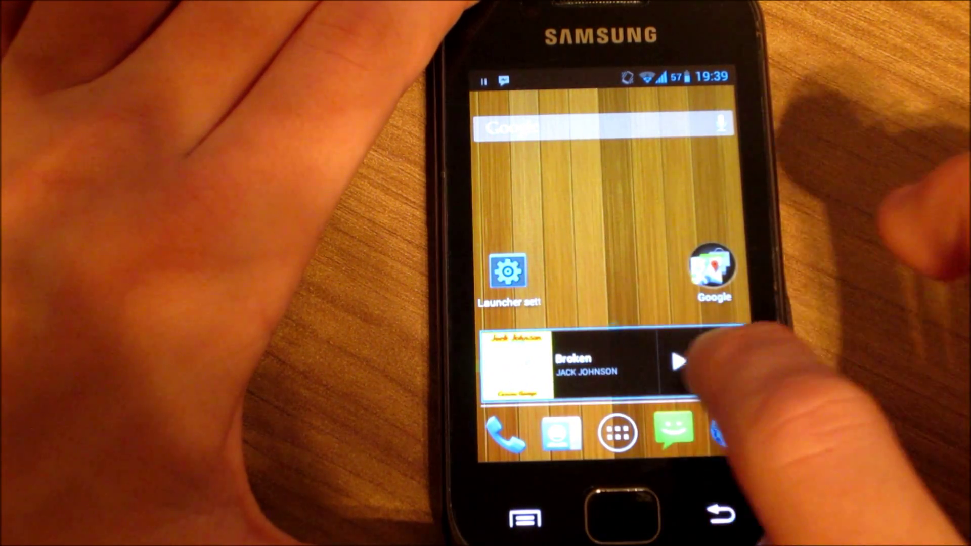
# Step: Resize the Zplayer widget with its handles to fit a single row below the search bar
pyautogui.moveTo(706, 357); pyautogui.dragTo(592, 356)
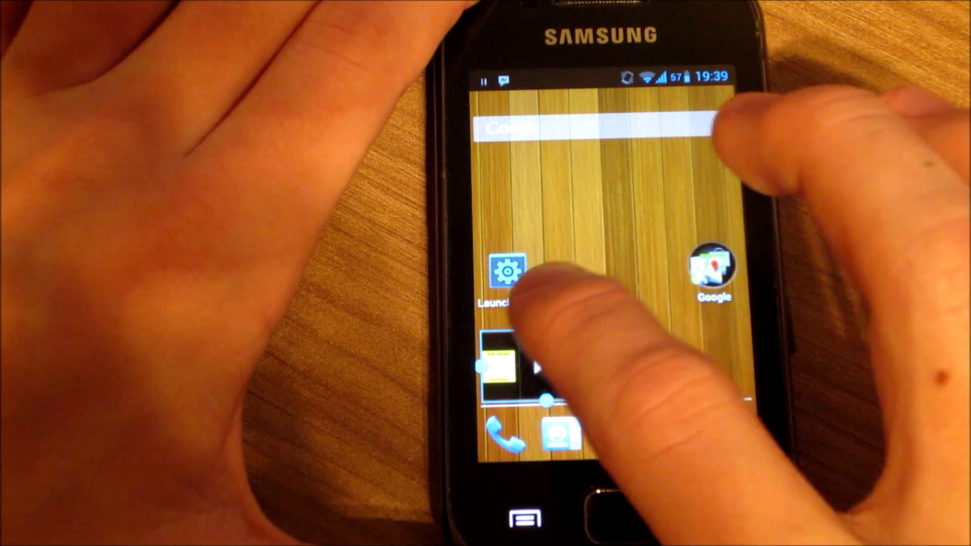
pyautogui.moveTo(544, 329); pyautogui.dragTo(538, 173)
pyautogui.moveTo(599, 285); pyautogui.dragTo(744, 279)
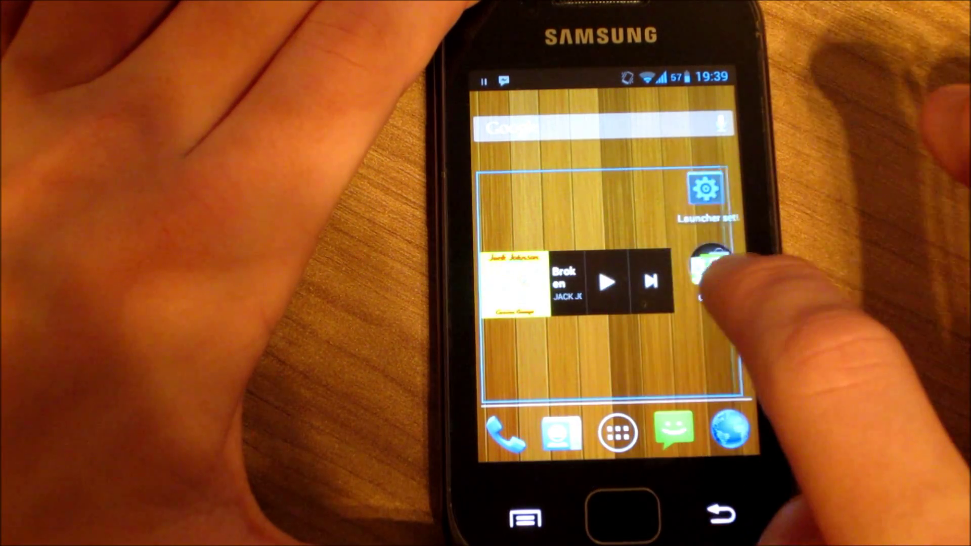
pyautogui.moveTo(574, 401); pyautogui.dragTo(575, 239)
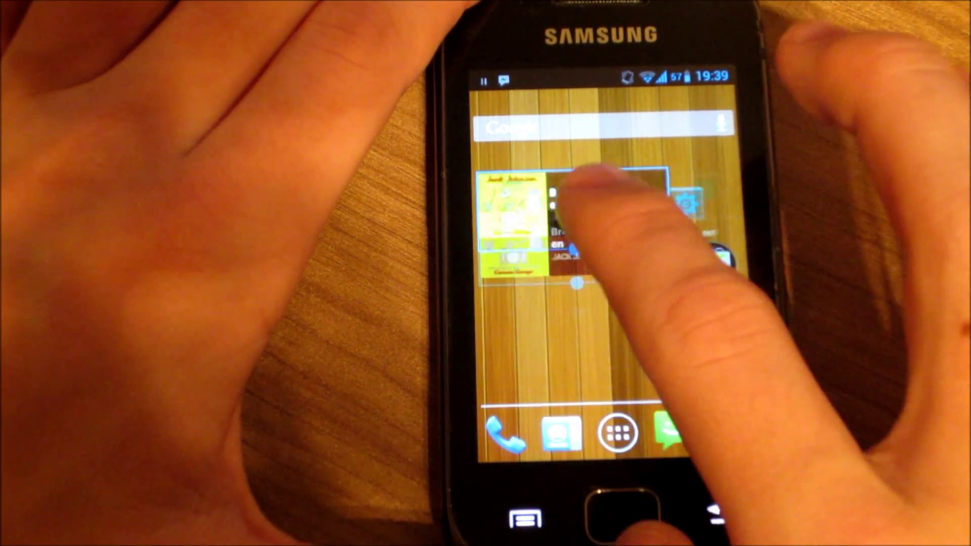